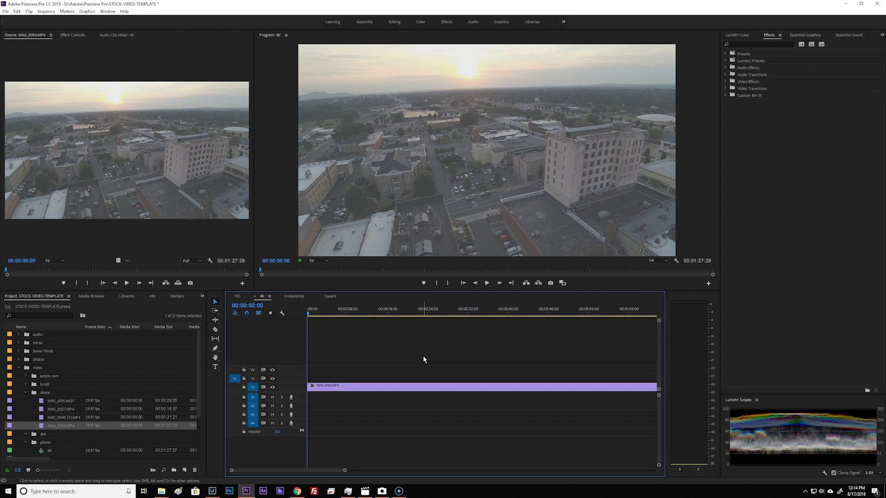
# Try trimming the MAX_0056.MP4 clip on V1 at both ends, closing the gap before it, and playing back the shortened clip
pyautogui.click(405, 360)
pyautogui.click(322, 386)
pyautogui.moveTo(309, 387); pyautogui.dragTo(355, 388)
pyautogui.press('-')
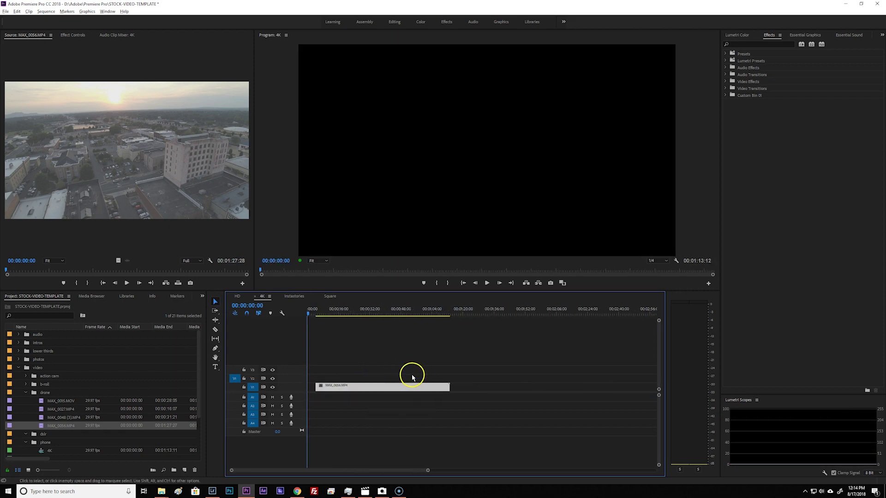
pyautogui.moveTo(440, 390); pyautogui.dragTo(336, 391)
pyautogui.click(364, 383)
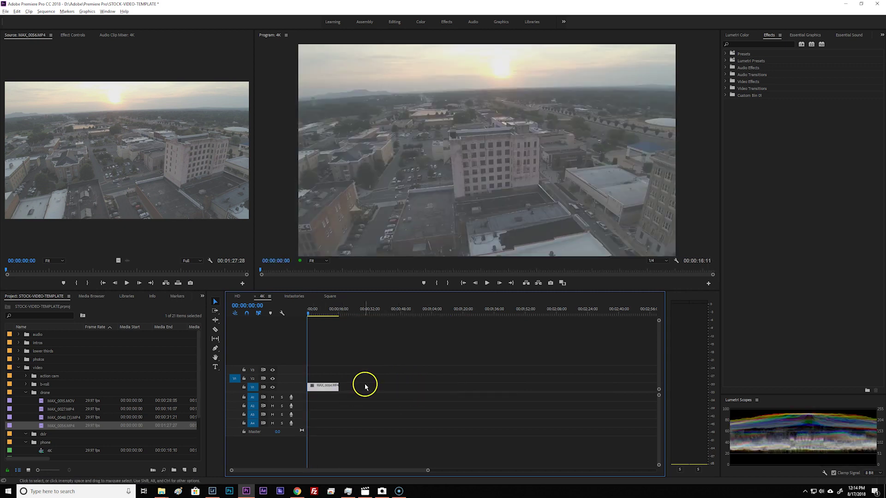
pyautogui.press('space')
pyautogui.press('space')
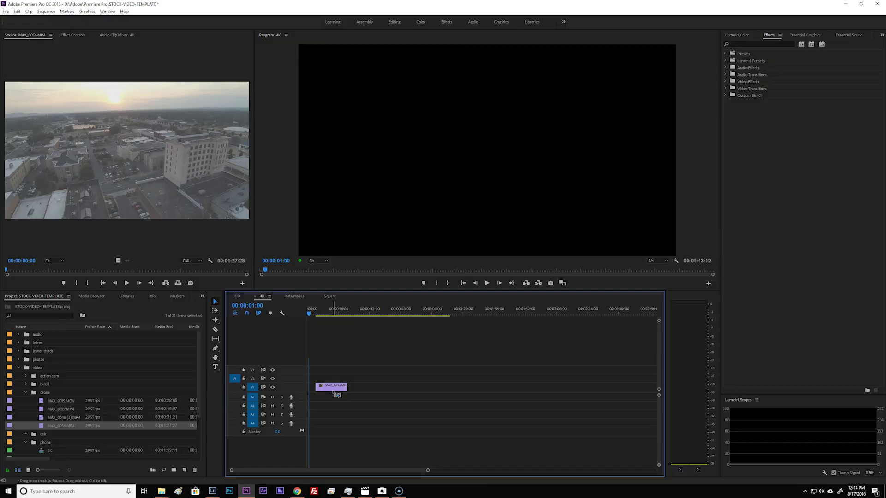
pyautogui.moveTo(333, 392); pyautogui.dragTo(334, 393)
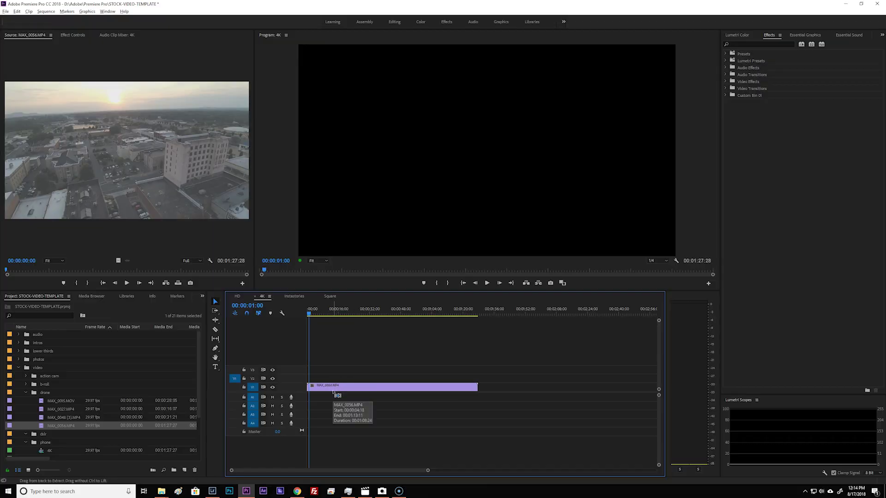
# Scrub through the restored clip and mark an In point at 00:00:13:15 and an Out point at 00:00:54:11
pyautogui.moveTo(309, 315); pyautogui.dragTo(393, 325)
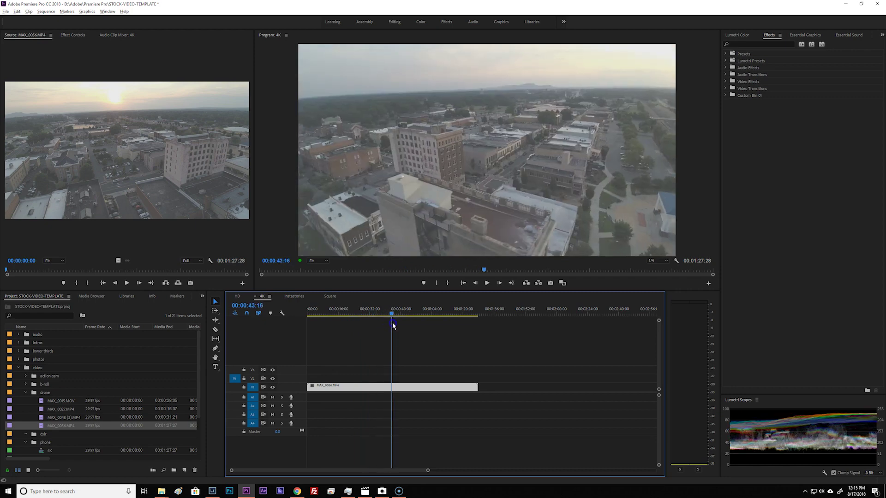
pyautogui.click(392, 337)
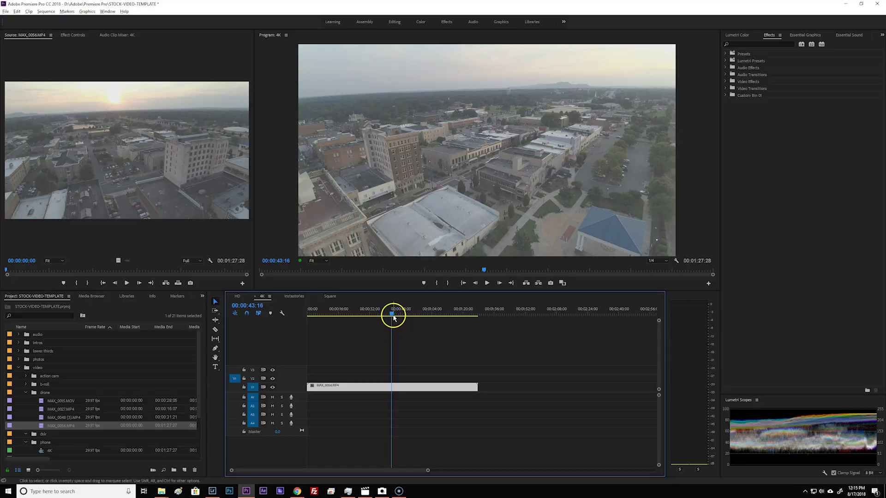
pyautogui.moveTo(393, 318); pyautogui.dragTo(385, 319)
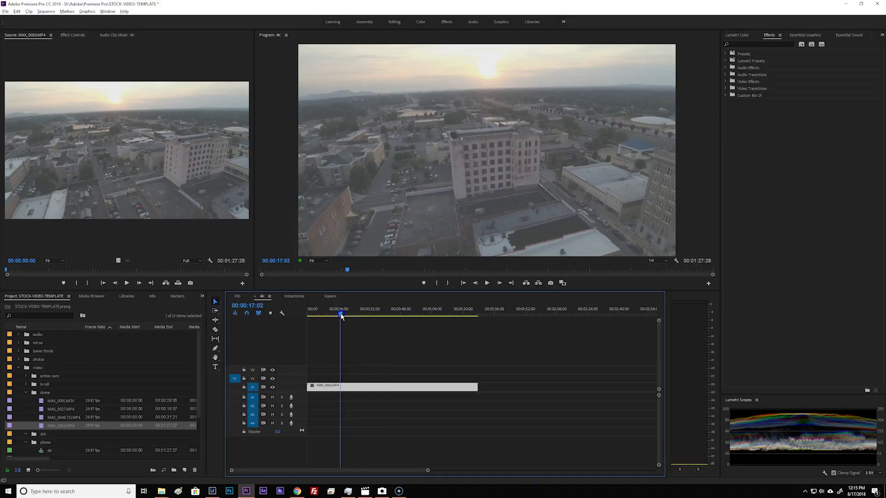
pyautogui.moveTo(342, 316); pyautogui.dragTo(335, 318)
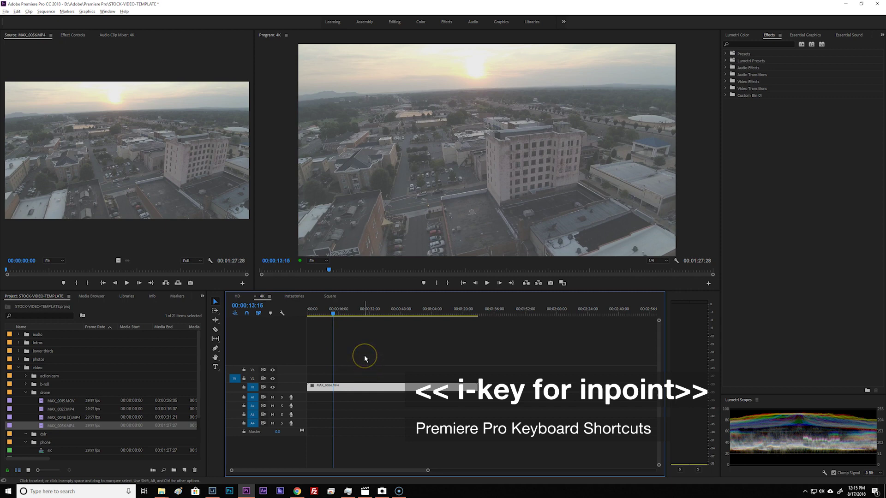
pyautogui.press('i')
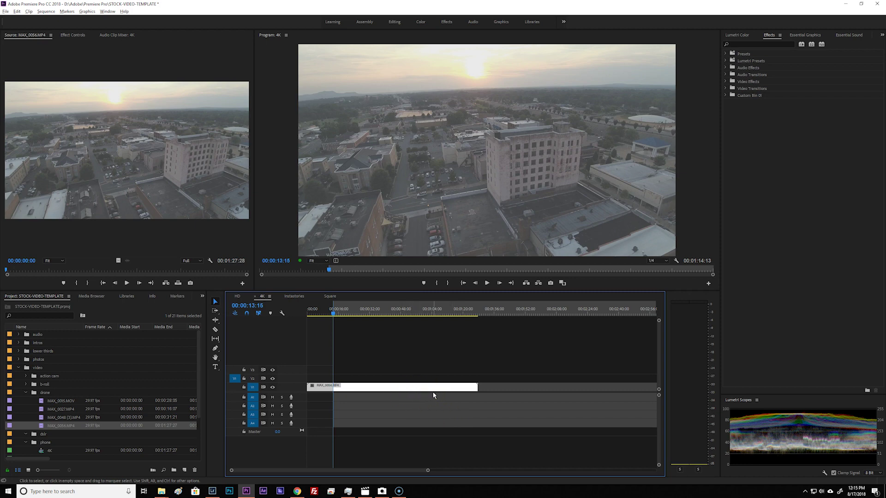
pyautogui.moveTo(334, 314); pyautogui.dragTo(407, 319)
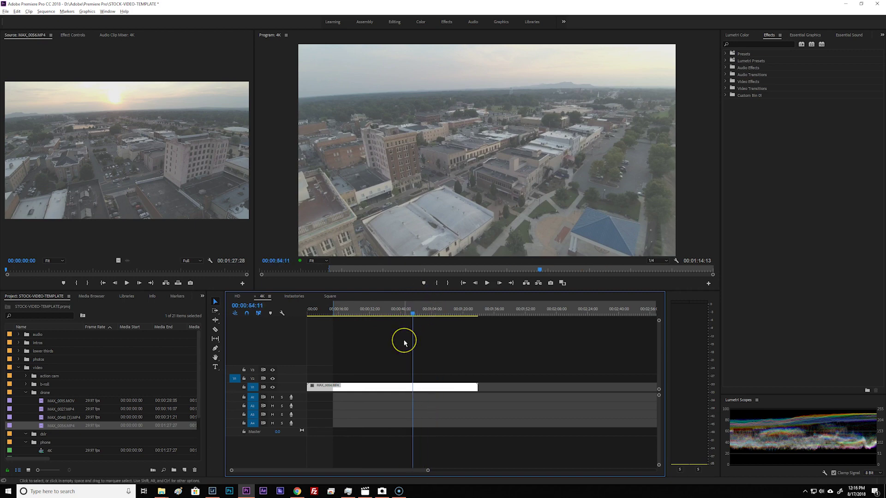
pyautogui.press('o')
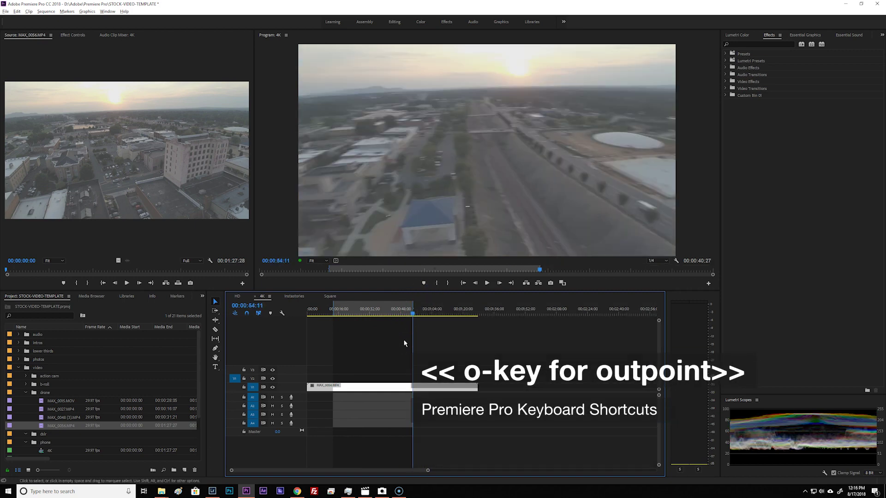
# Move the playhead to 00:00:33:07 and set the program monitor's playback resolution to 1/4
pyautogui.moveTo(412, 316); pyautogui.dragTo(372, 314)
pyautogui.click(660, 261)
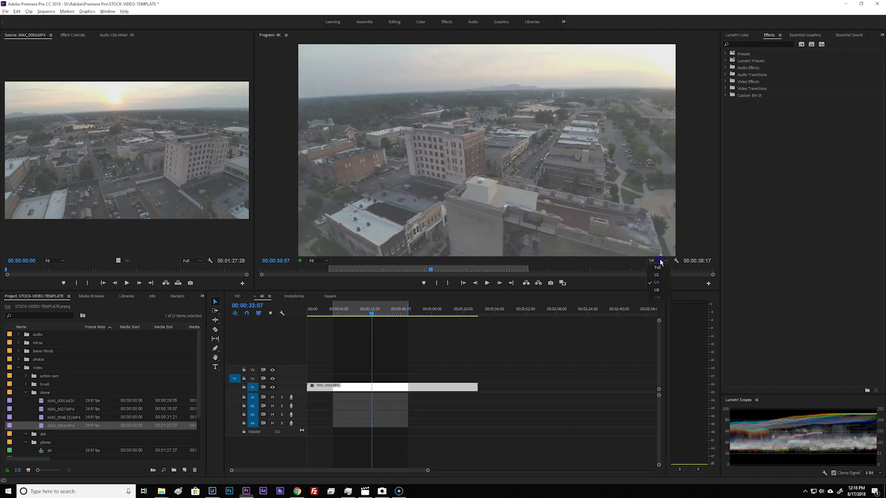
pyautogui.click(656, 283)
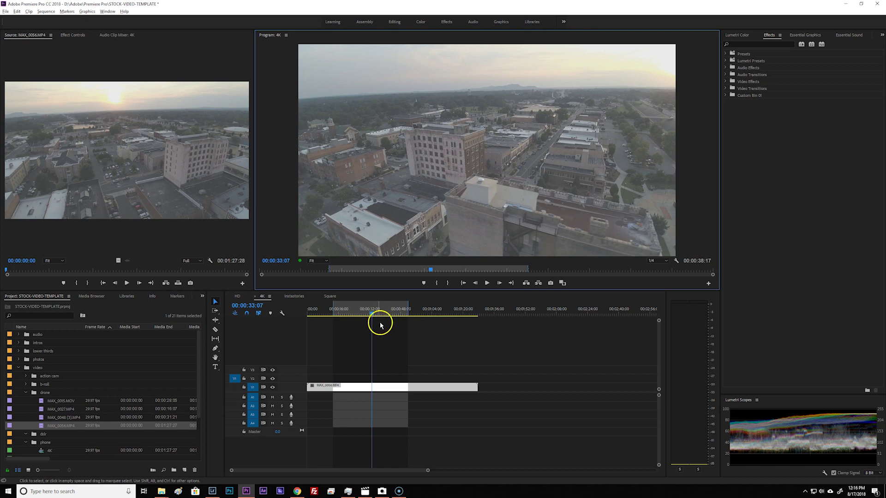
# Shift the marked In/Out range slightly later on the timeline and place the playhead at 00:00:16:05
pyautogui.moveTo(382, 310); pyautogui.dragTo(338, 327)
pyautogui.click(361, 340)
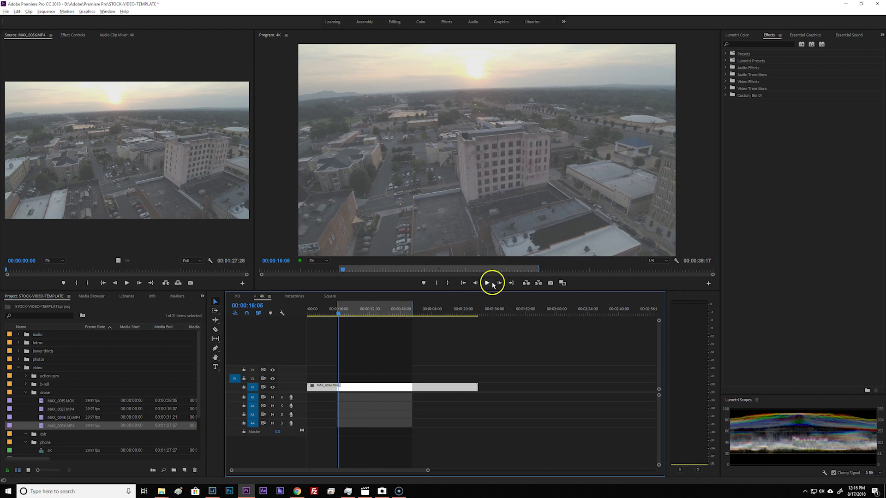
pyautogui.click(416, 340)
pyautogui.click(438, 382)
pyautogui.click(403, 365)
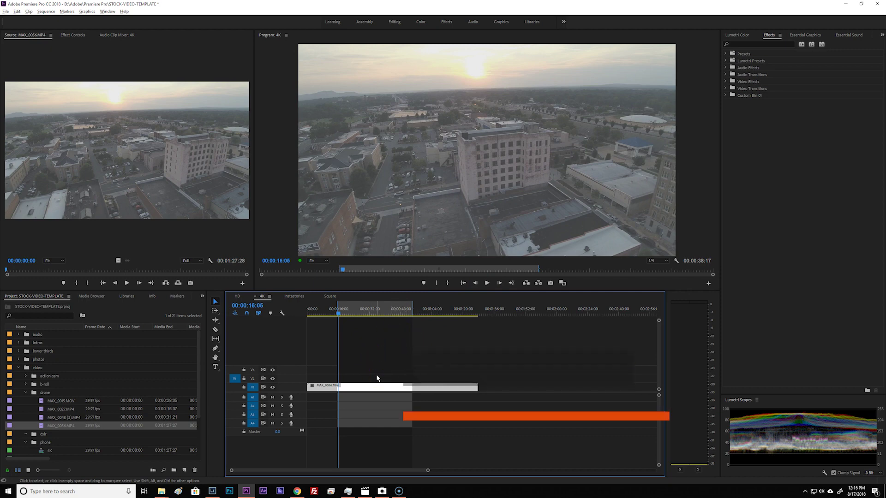
# Play and pause the sequence from 00:00:16:05, and again from 00:00:06:23 ahead of the marked range
pyautogui.press('space')
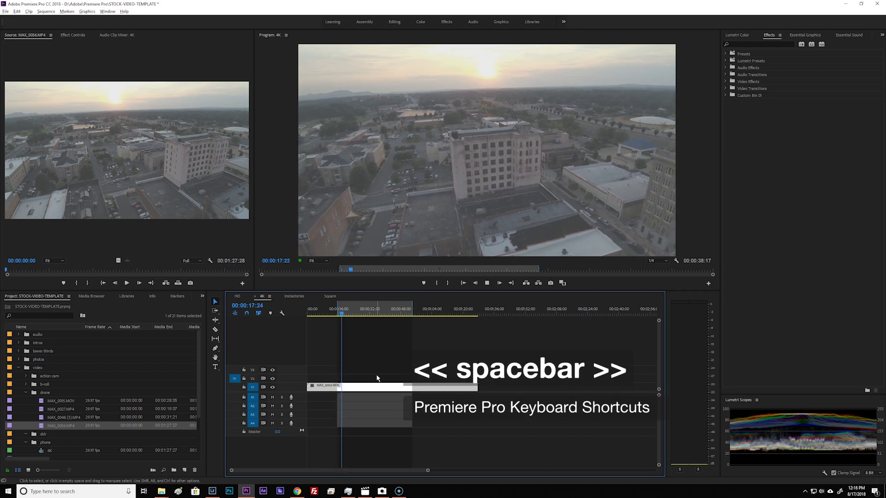
pyautogui.press('space')
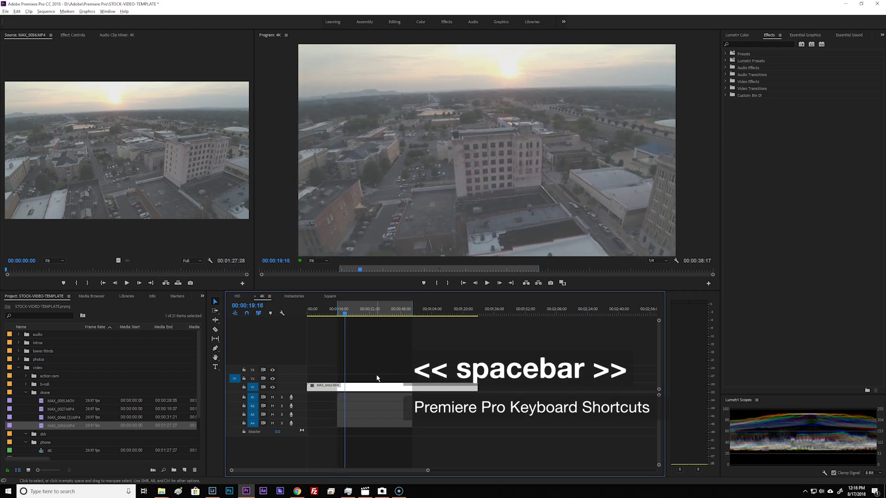
pyautogui.click(349, 328)
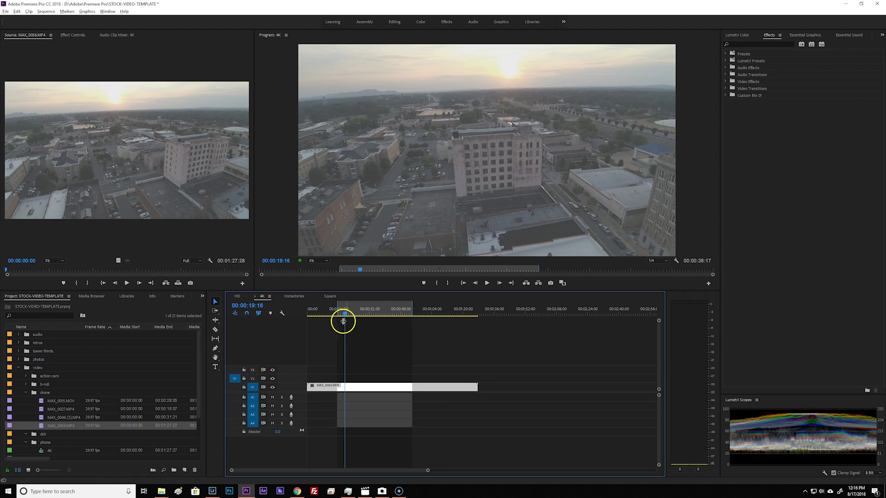
pyautogui.moveTo(345, 314); pyautogui.dragTo(321, 318)
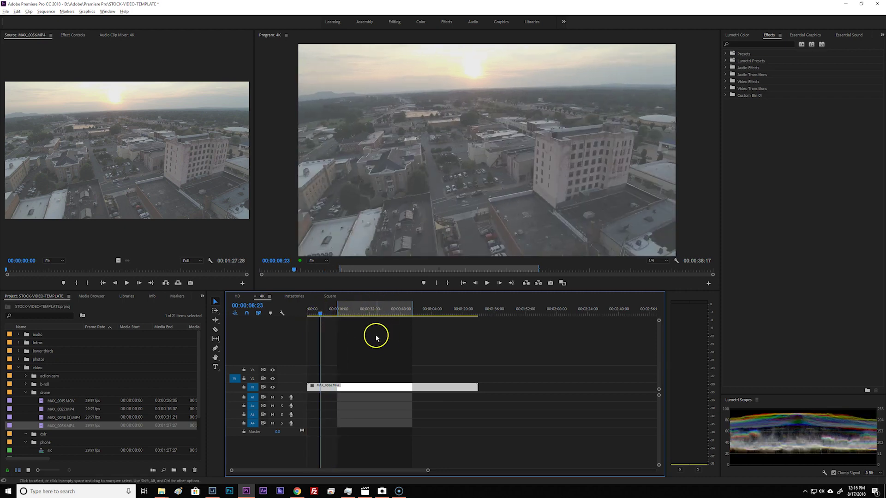
pyautogui.click(328, 333)
pyautogui.press('space')
pyautogui.click(368, 368)
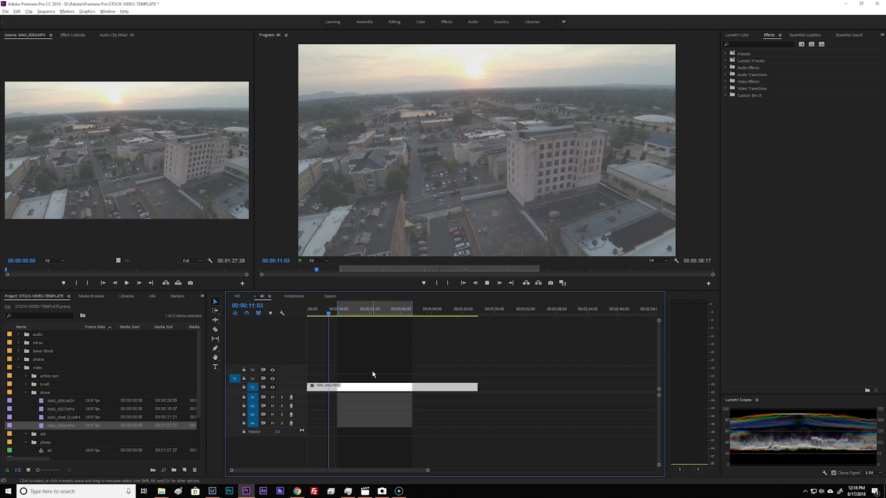
pyautogui.click(330, 312)
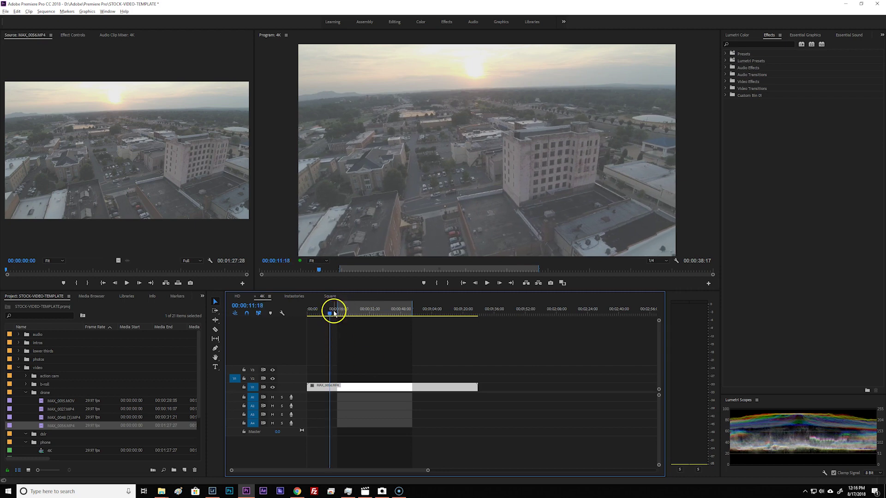
# Shuttle playback forward from 00:00:18:04 at increasing speed and stop it at 00:00:33:01
pyautogui.moveTo(332, 311); pyautogui.dragTo(364, 319)
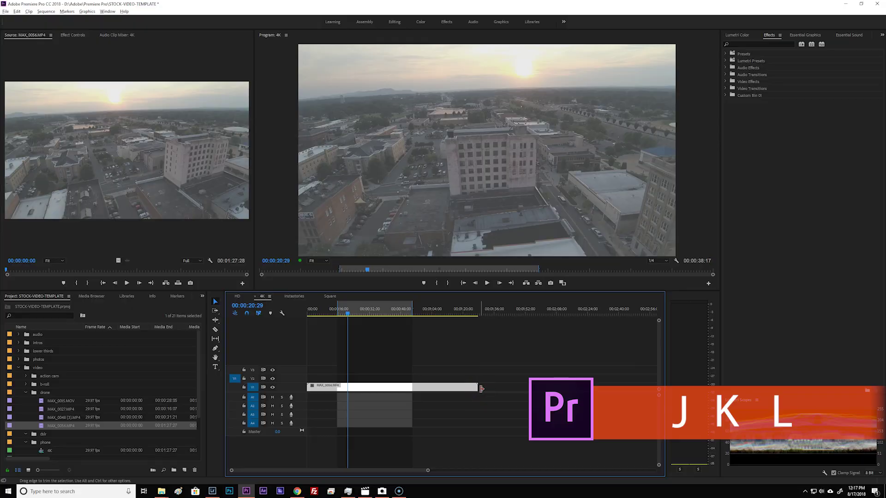
pyautogui.moveTo(351, 315); pyautogui.dragTo(343, 316)
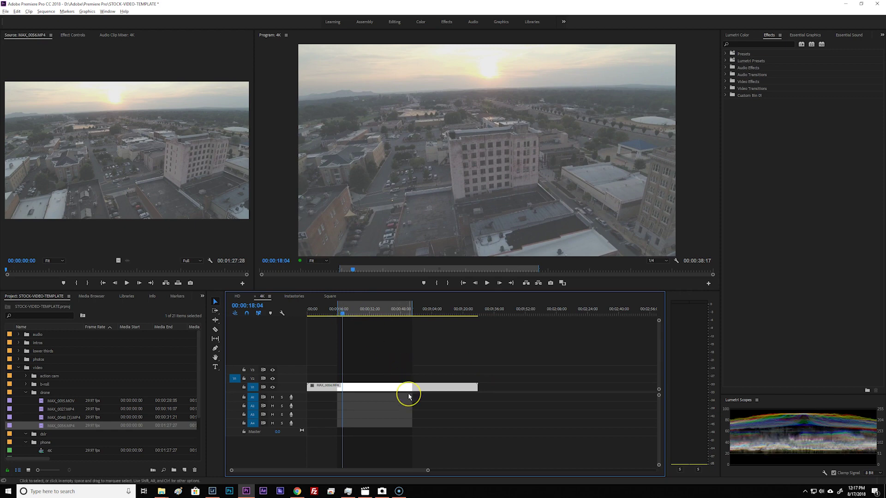
pyautogui.press('l')
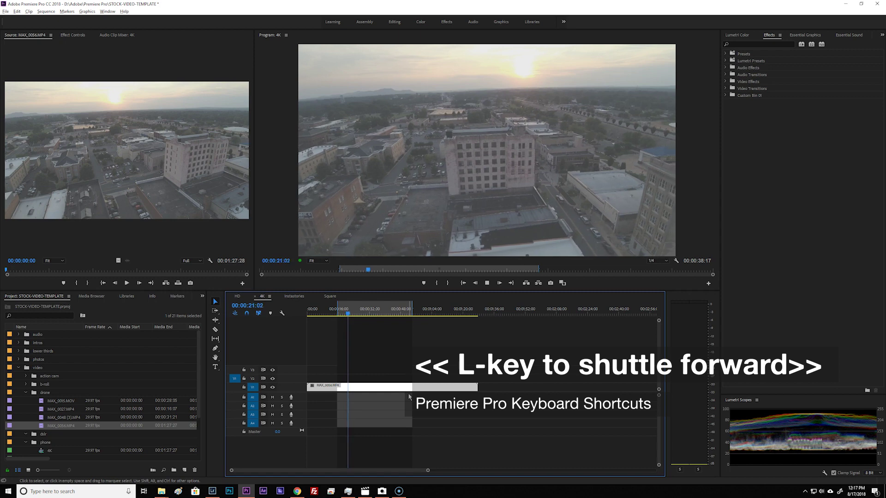
pyautogui.press('l')
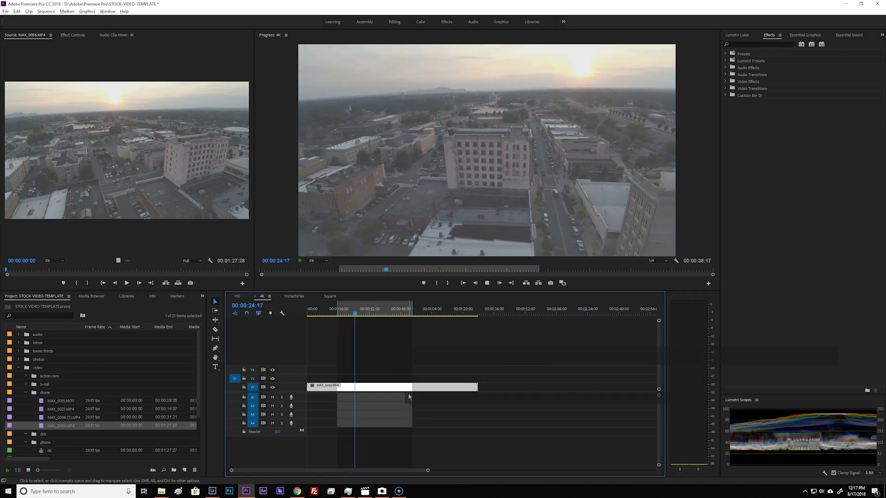
pyautogui.press('l')
pyautogui.press('k')
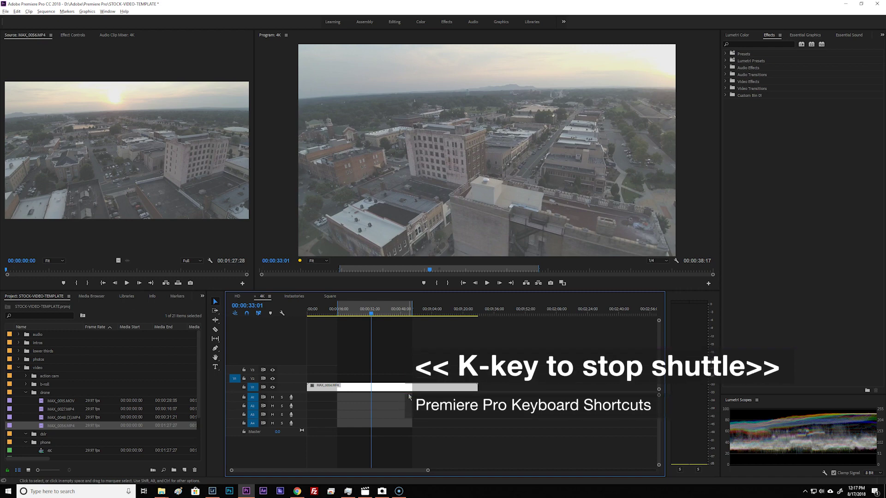
# Scrub further along the marked range, shuttle playback backwards, and stop it
pyautogui.moveTo(371, 318); pyautogui.dragTo(404, 317)
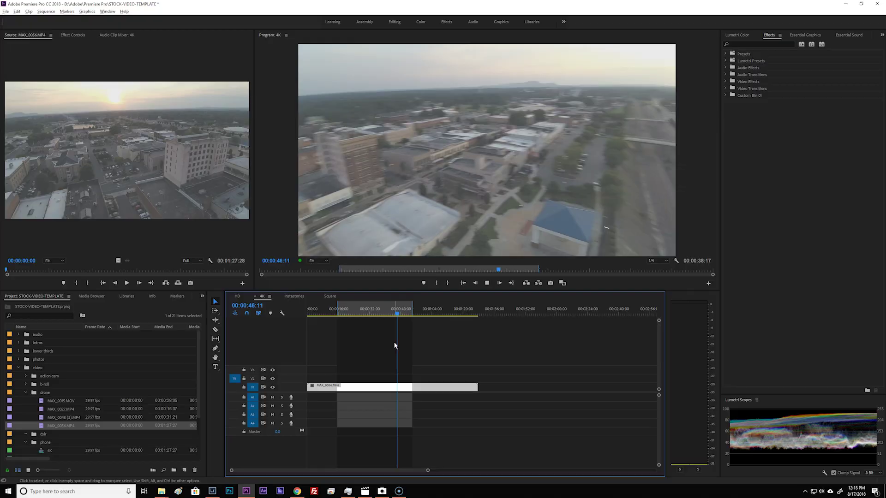
pyautogui.moveTo(393, 326); pyautogui.dragTo(395, 319)
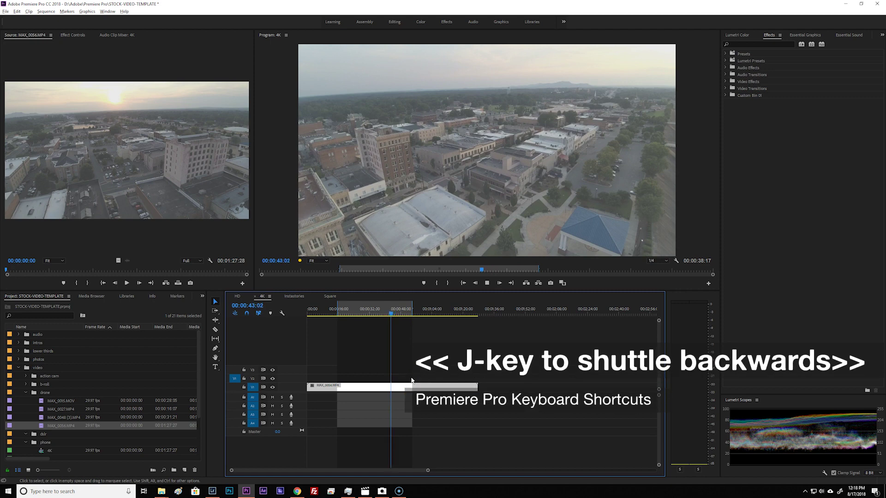
pyautogui.press('j')
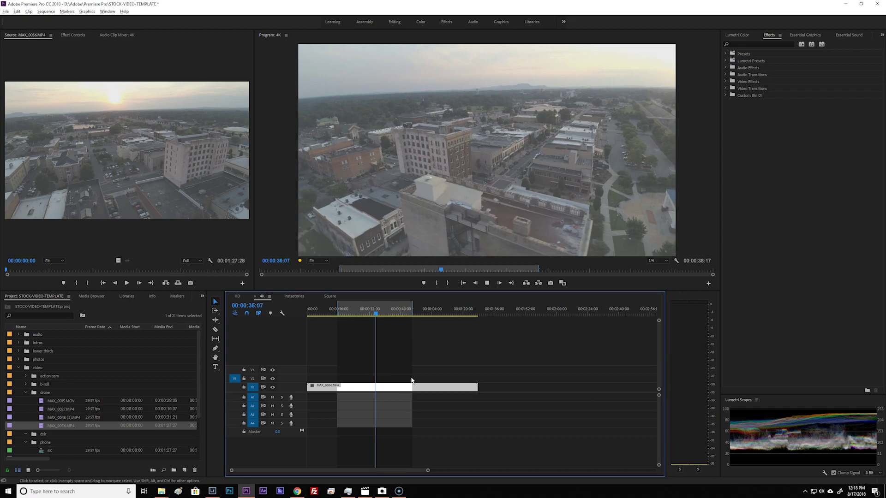
pyautogui.press('k')
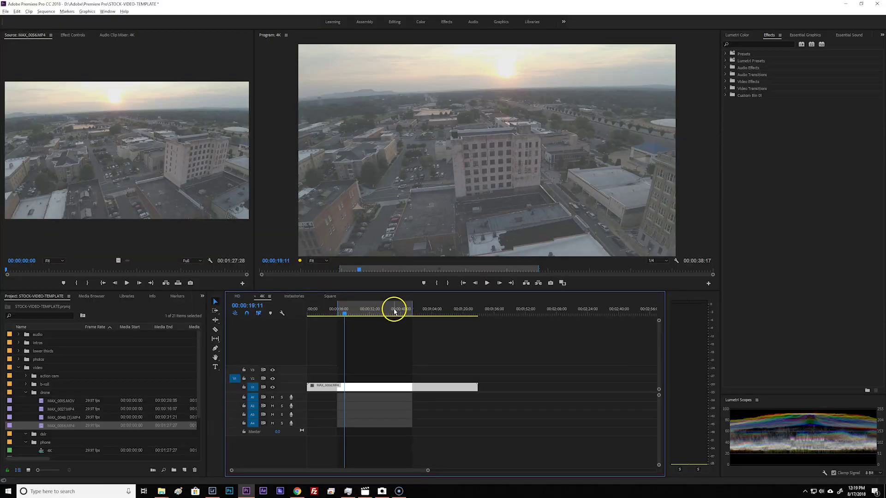
# Pull the sequence's Out point back to 00:00:46:27, and clear both the In and Out points
pyautogui.click(354, 313)
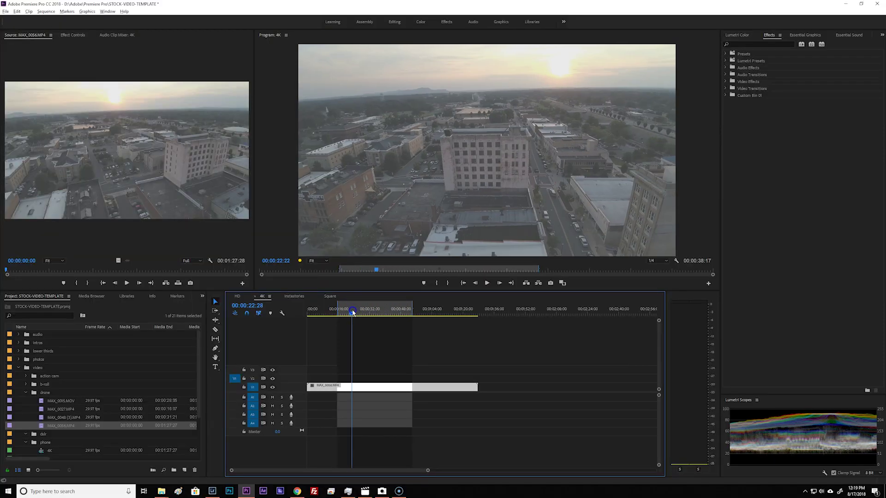
pyautogui.moveTo(413, 309)
pyautogui.mouseDown()
pyautogui.moveTo(383, 309)
pyautogui.moveTo(417, 309)
pyautogui.moveTo(385, 309)
pyautogui.moveTo(412, 308)
pyautogui.moveTo(398, 310)
pyautogui.mouseUp()
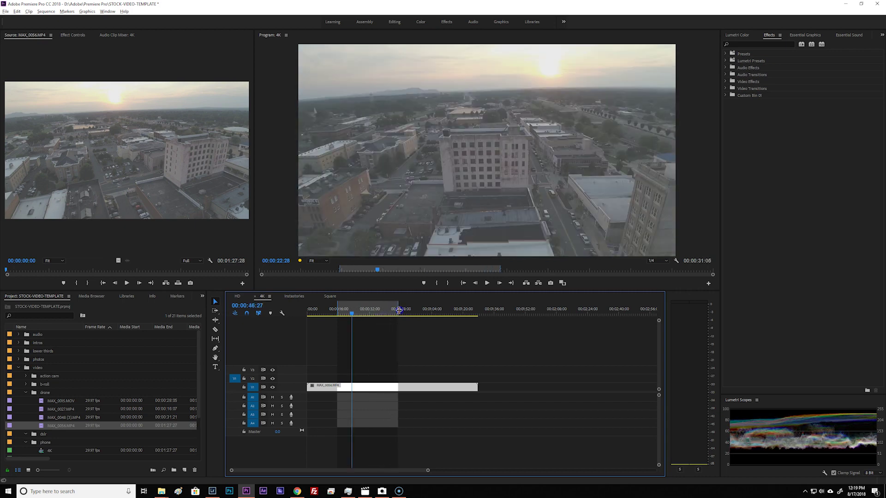
pyautogui.rightClick(373, 309)
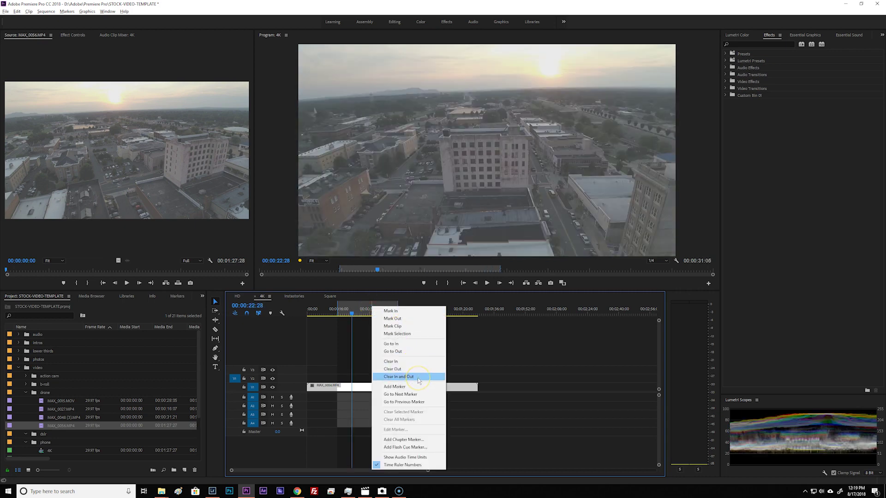
pyautogui.click(318, 341)
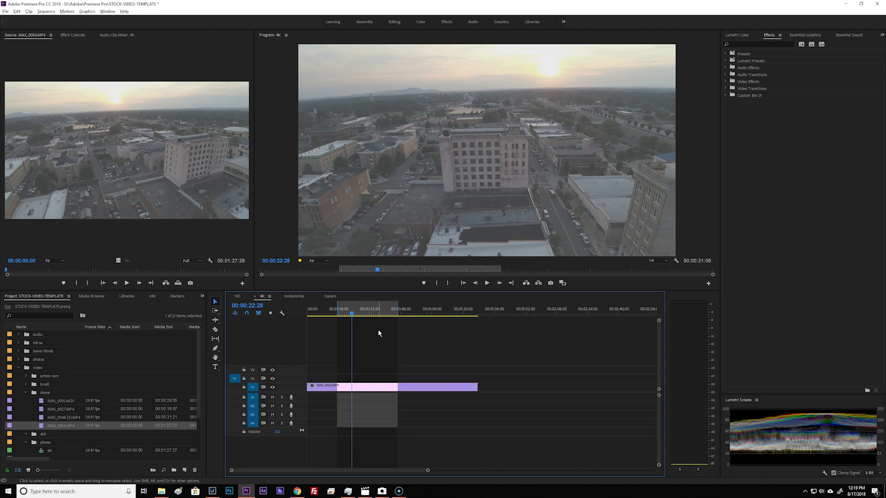
pyautogui.hotkey('ctrl', 'shift', 'x')
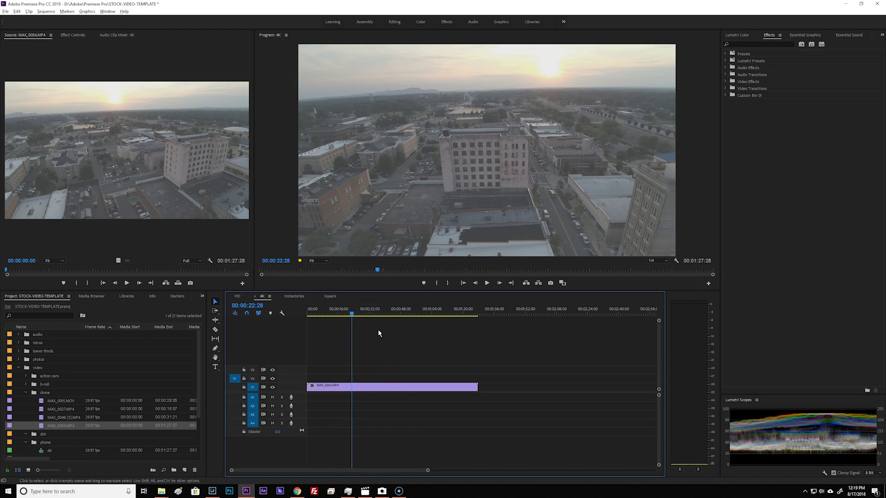
pyautogui.click(391, 347)
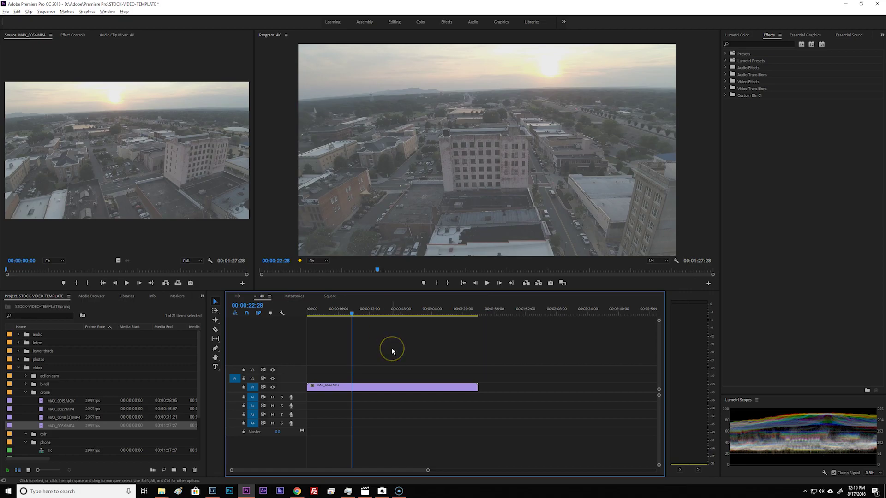